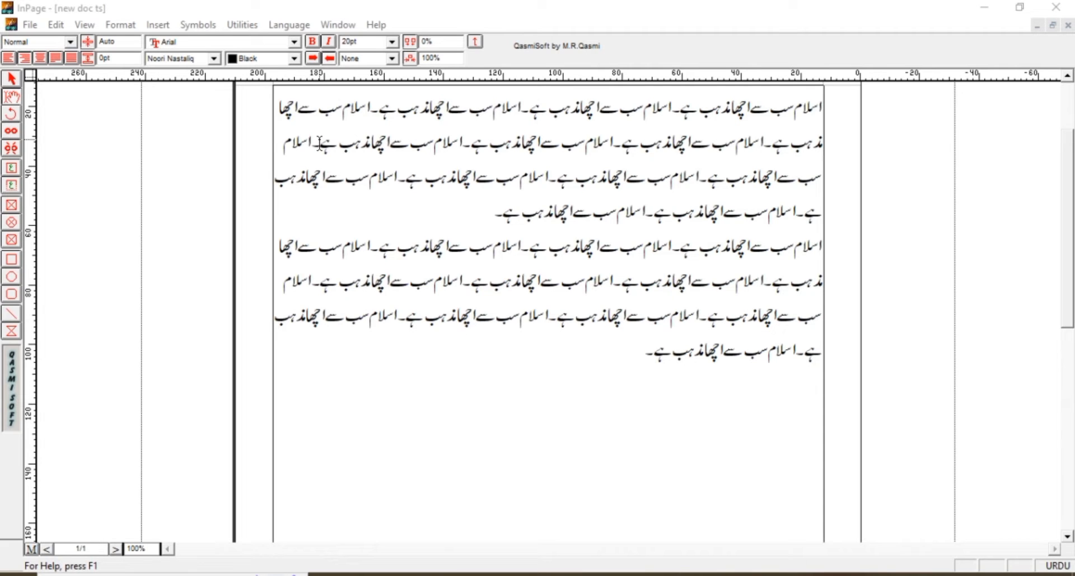
- Colour the last full sentence on the first paragraph's second line blue
{"action": "left_click_drag", "start_coordinate": [318, 143], "coordinate": [462, 134]}
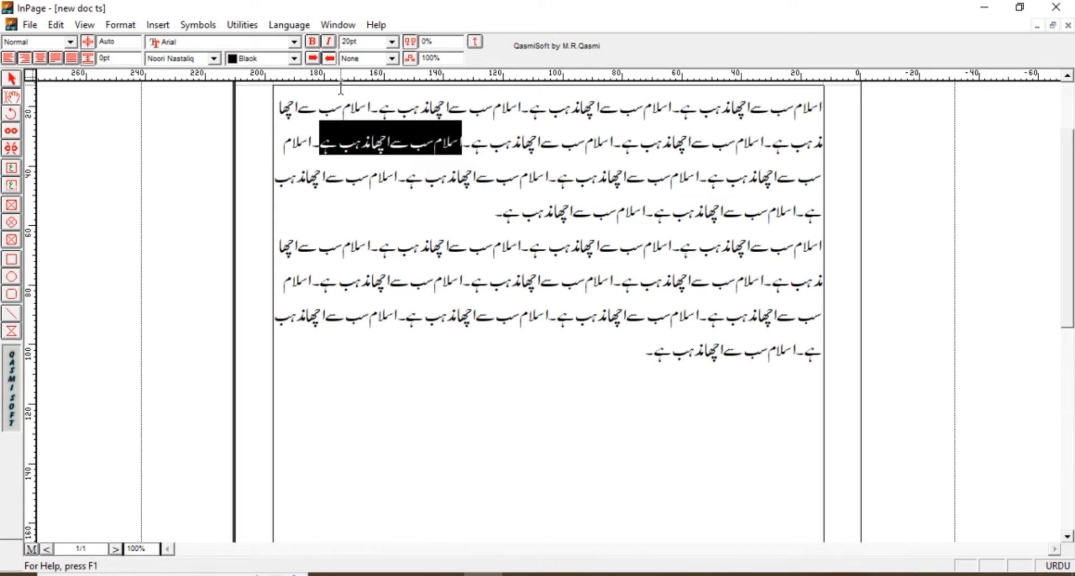
{"action": "left_click", "coordinate": [294, 58]}
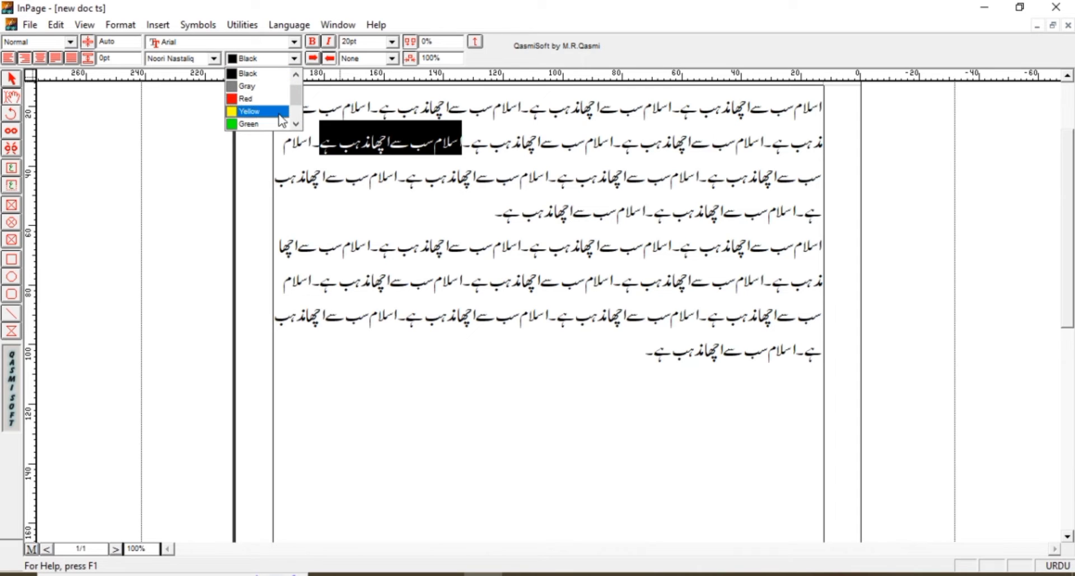
{"action": "left_click_drag", "start_coordinate": [296, 102], "coordinate": [298, 117]}
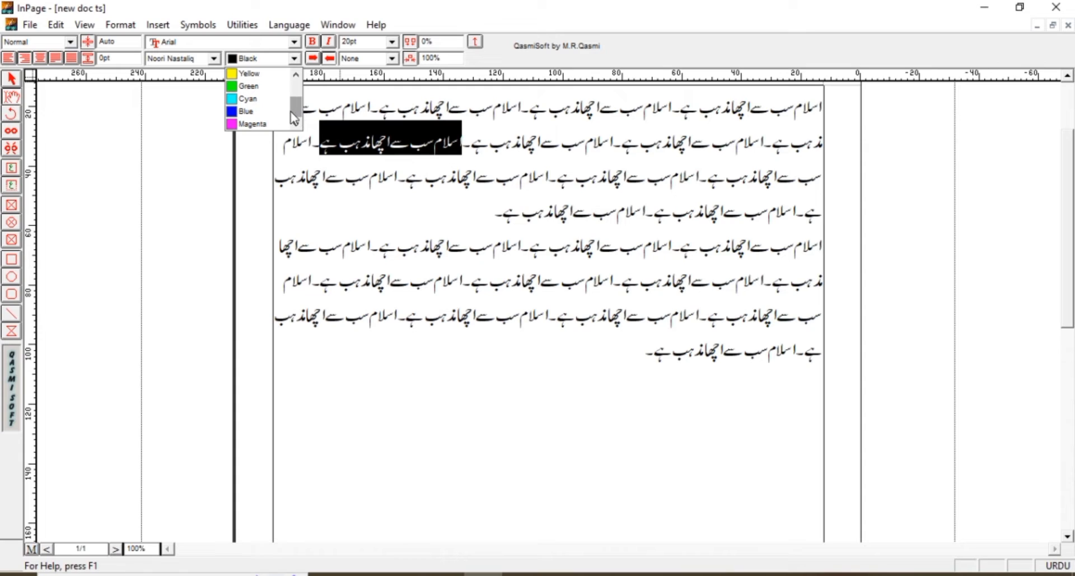
{"action": "left_click", "coordinate": [257, 111]}
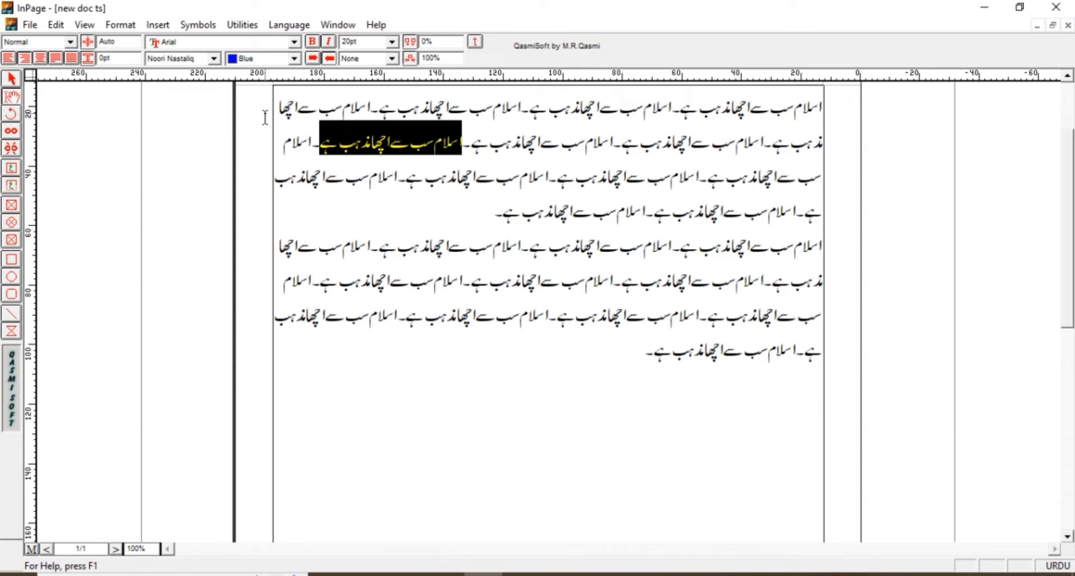
- Set the Urdu font of the blue sentence to Aasaar Bold
{"action": "left_click", "coordinate": [211, 61]}
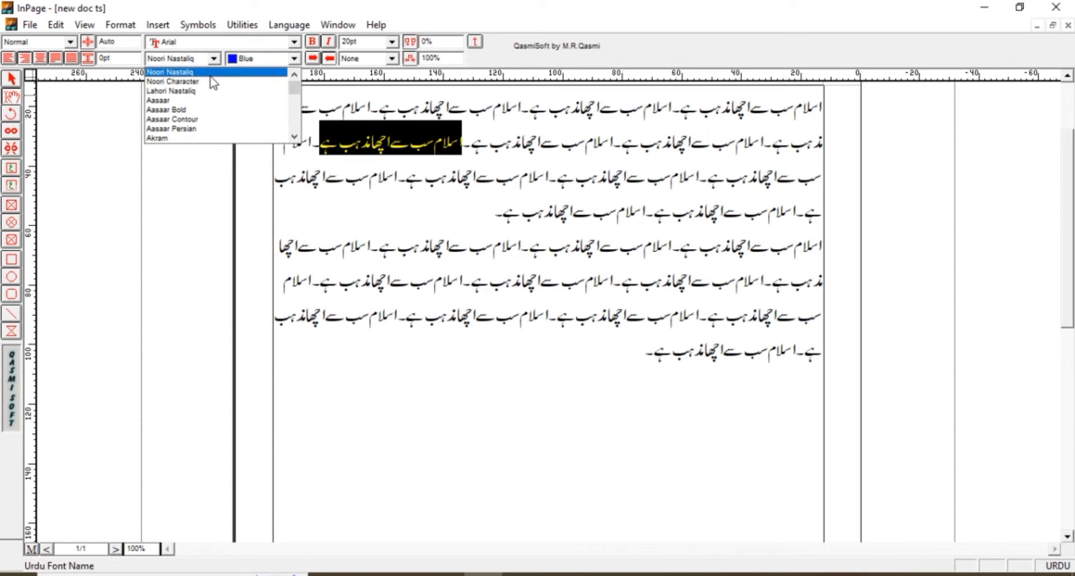
{"action": "left_click", "coordinate": [202, 110]}
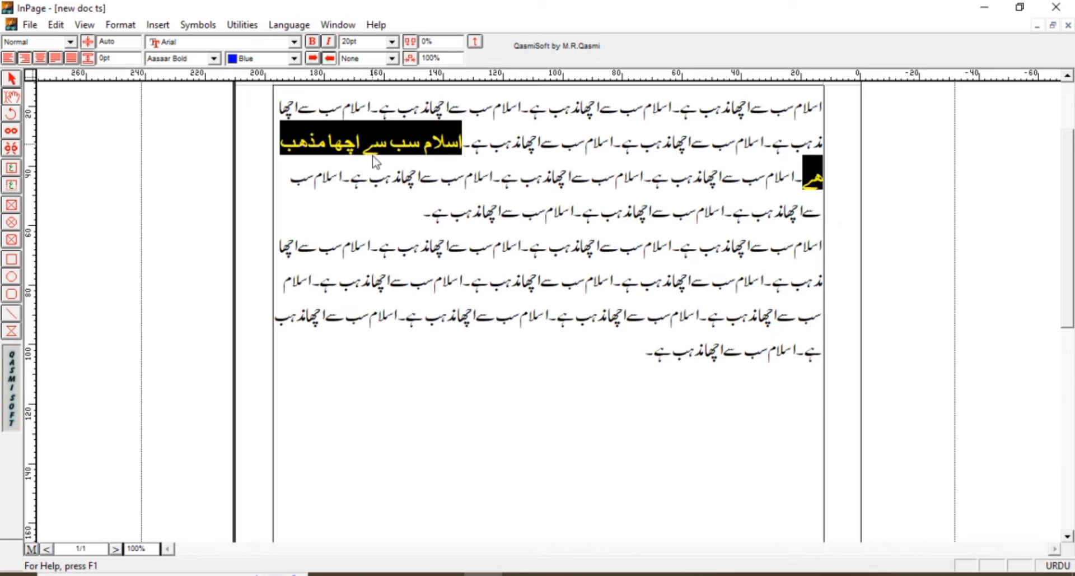
{"action": "left_click", "coordinate": [369, 194]}
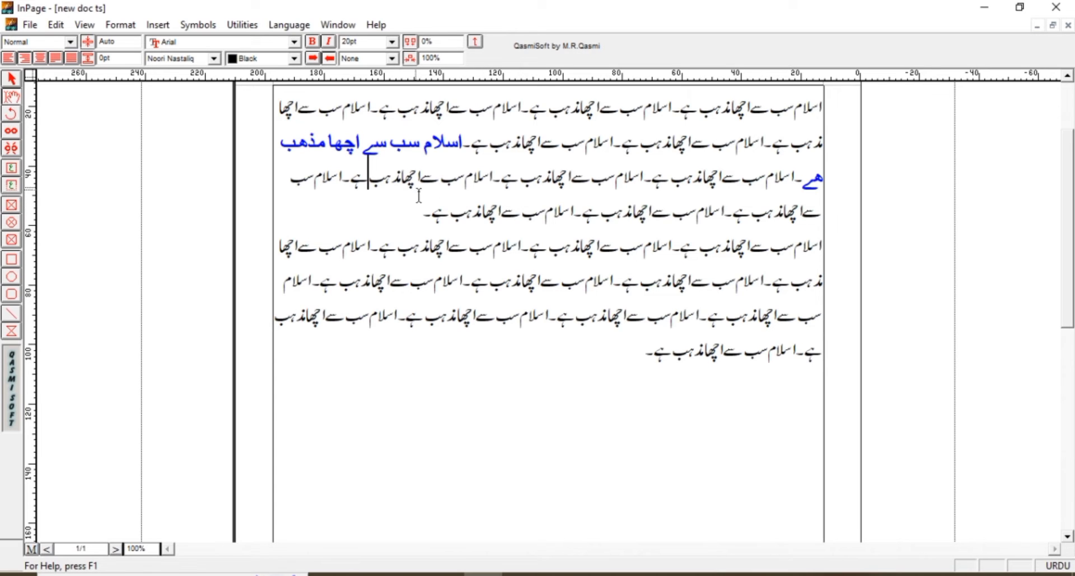
- Make the final sentence of the first paragraph bold
{"action": "mouse_move", "coordinate": [425, 217]}
{"action": "left_mouse_down"}
{"action": "mouse_move", "coordinate": [577, 215]}
{"action": "mouse_move", "coordinate": [412, 221]}
{"action": "left_mouse_up"}
{"action": "left_click", "coordinate": [578, 213]}
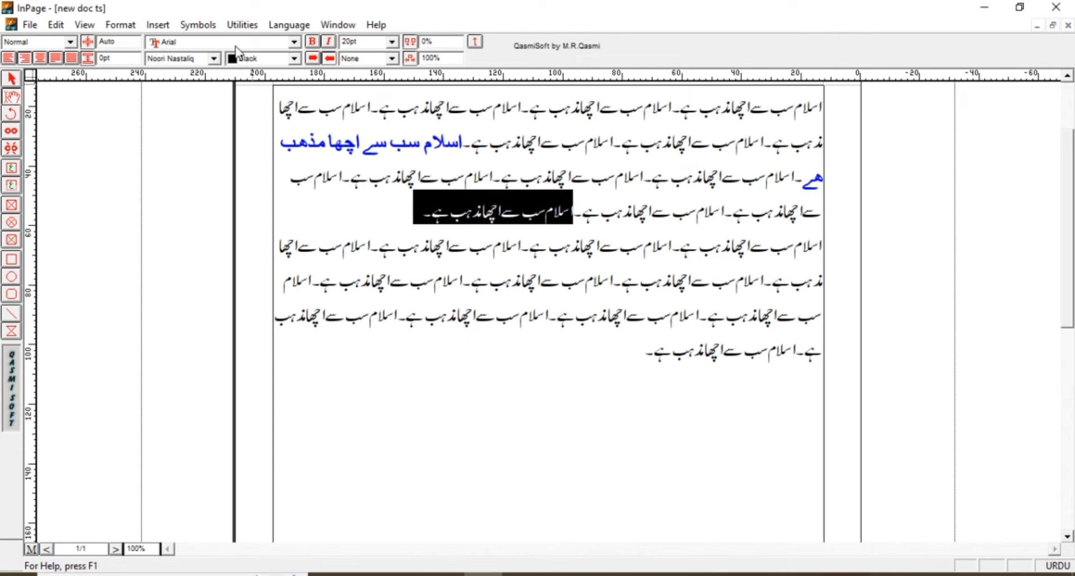
{"action": "left_click", "coordinate": [314, 46]}
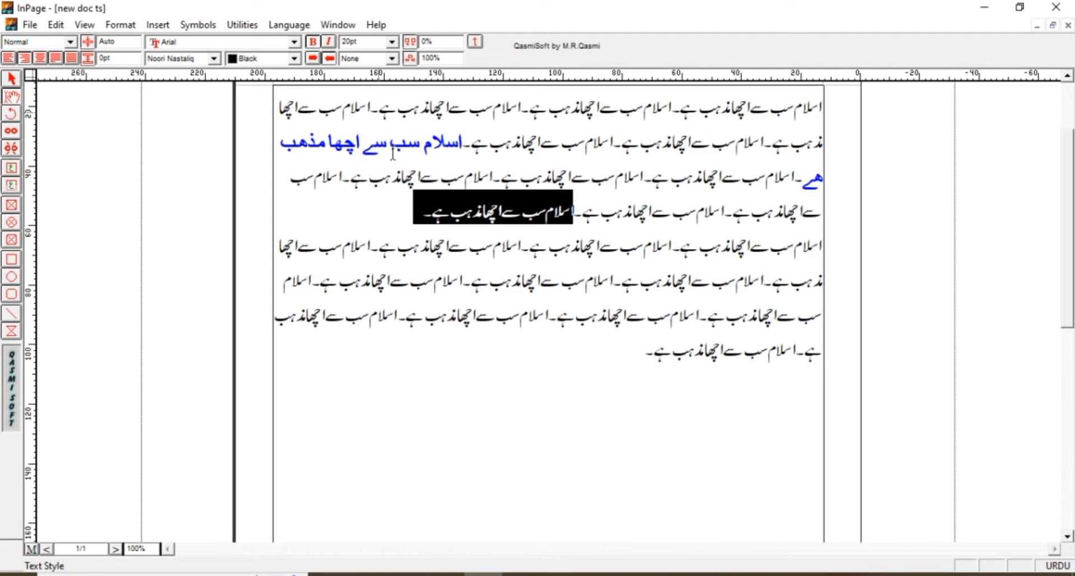
{"action": "left_click", "coordinate": [386, 221]}
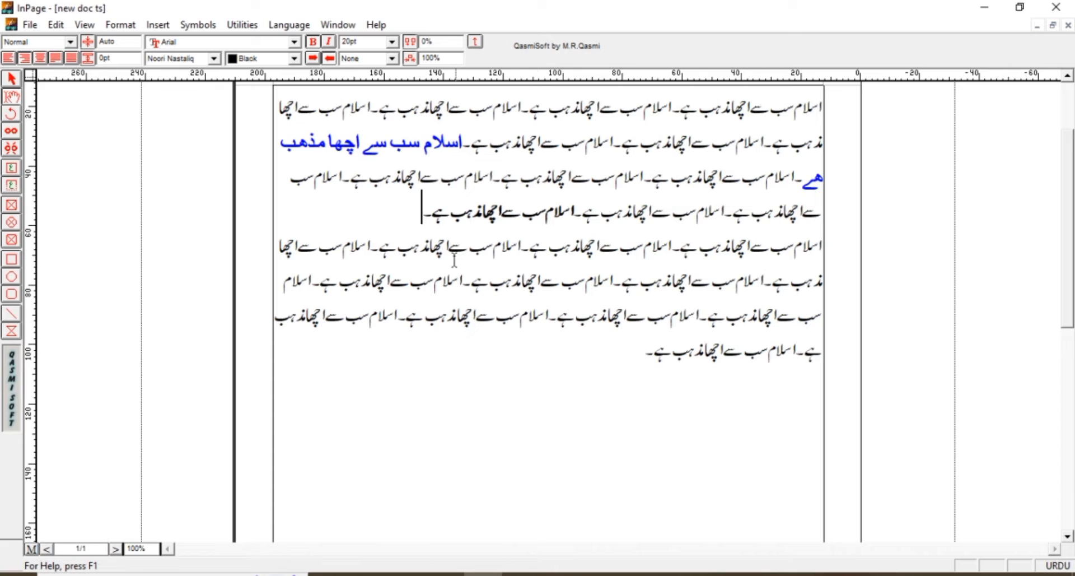
- Italicize the third sentence on the second paragraph's first line
{"action": "left_click", "coordinate": [374, 248]}
{"action": "left_click_drag", "start_coordinate": [374, 248], "coordinate": [529, 229]}
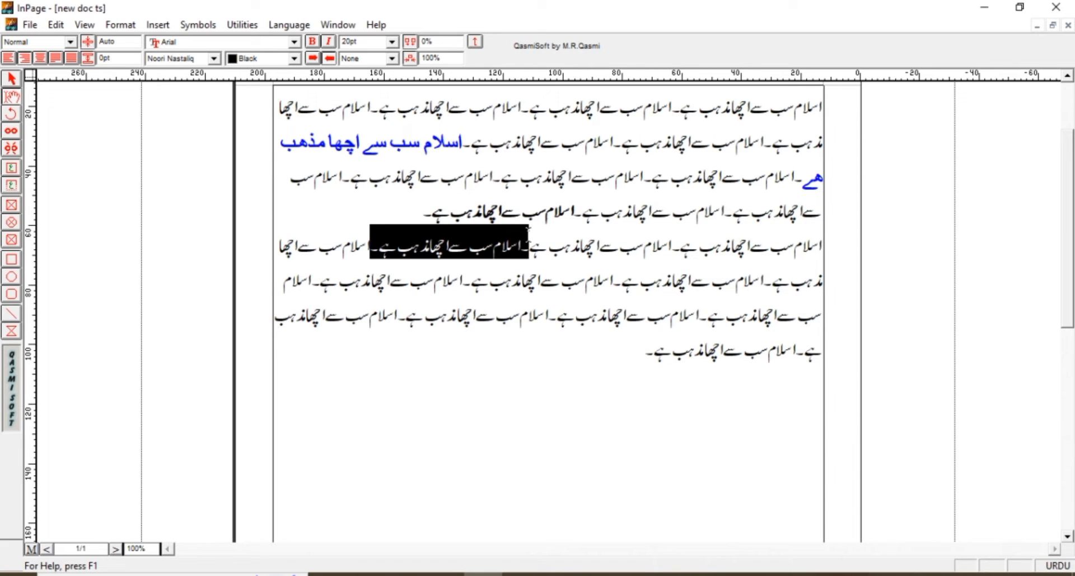
{"action": "left_click", "coordinate": [330, 44]}
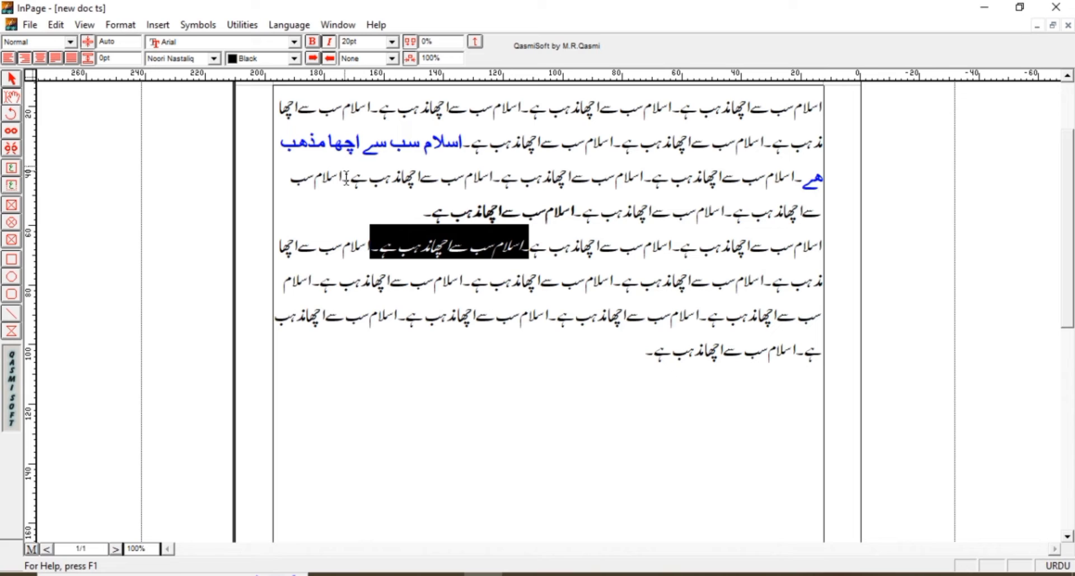
{"action": "left_click", "coordinate": [363, 244]}
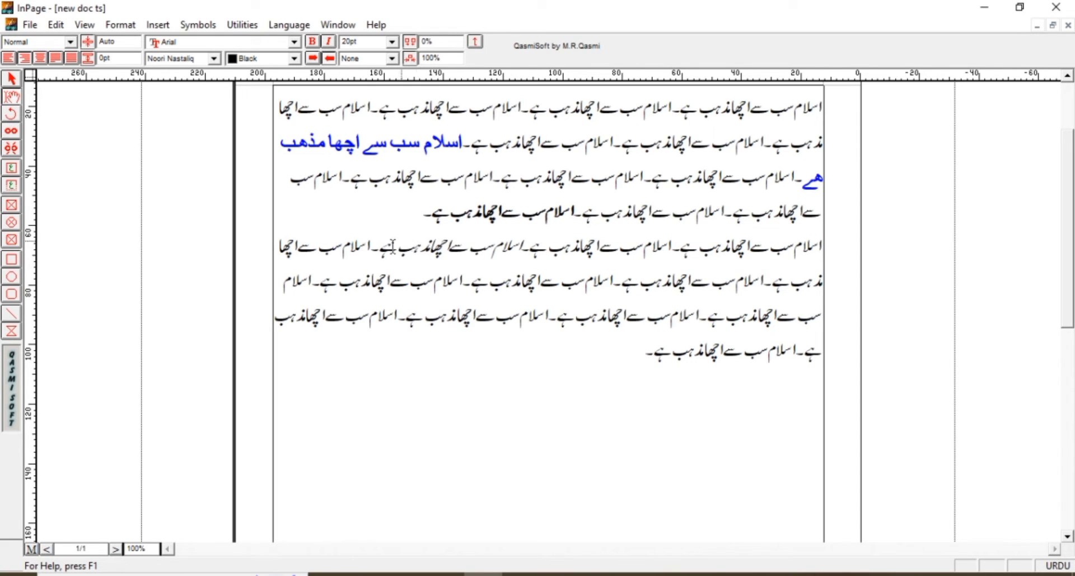
{"action": "left_click", "coordinate": [377, 247]}
- Set the second word اسلام on the first paragraph's third line to a character size of 25 pt
{"action": "left_click", "coordinate": [614, 177]}
{"action": "left_click_drag", "start_coordinate": [615, 177], "coordinate": [653, 177]}
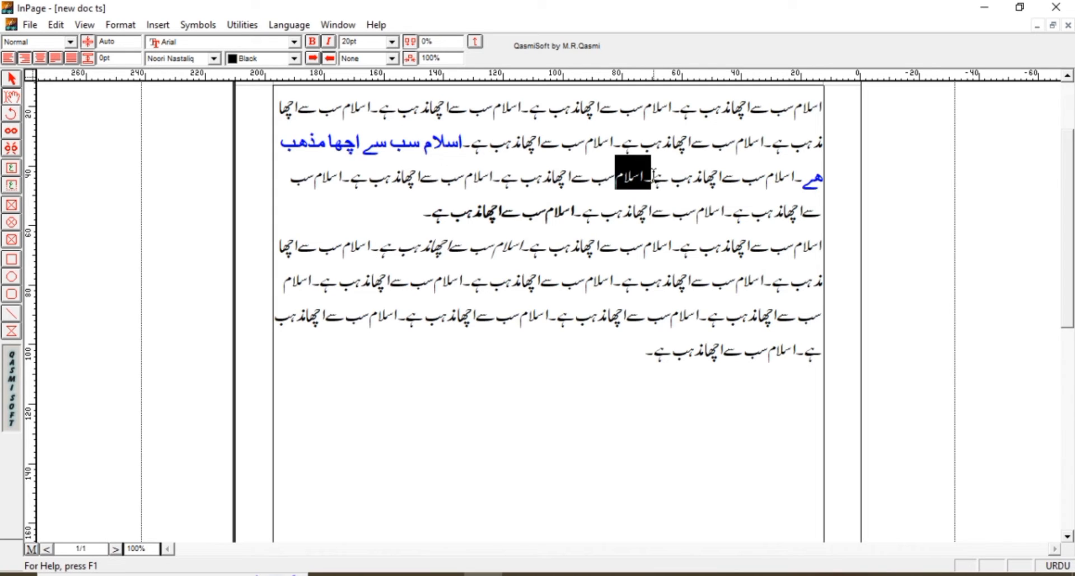
{"action": "left_click", "coordinate": [653, 177]}
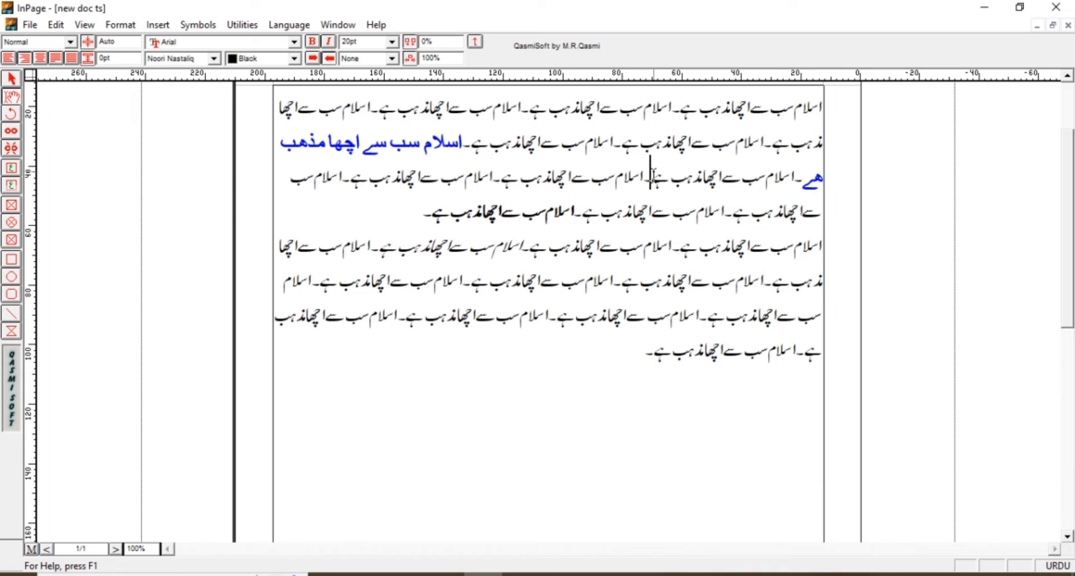
{"action": "mouse_move", "coordinate": [653, 177]}
{"action": "left_mouse_down"}
{"action": "mouse_move", "coordinate": [615, 178]}
{"action": "mouse_move", "coordinate": [647, 180]}
{"action": "left_mouse_up"}
{"action": "left_click", "coordinate": [613, 179]}
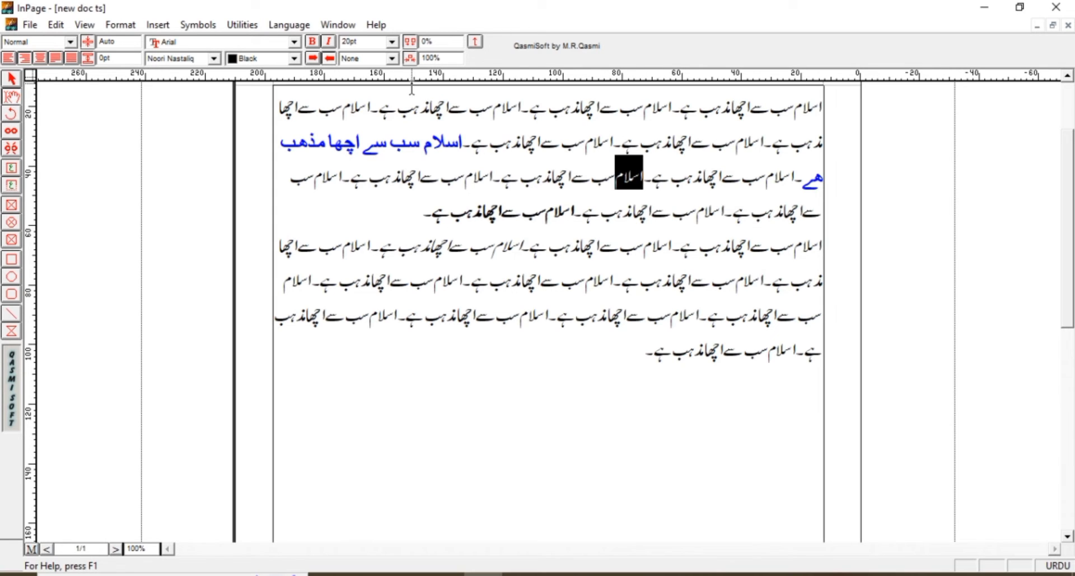
{"action": "left_click", "coordinate": [364, 43]}
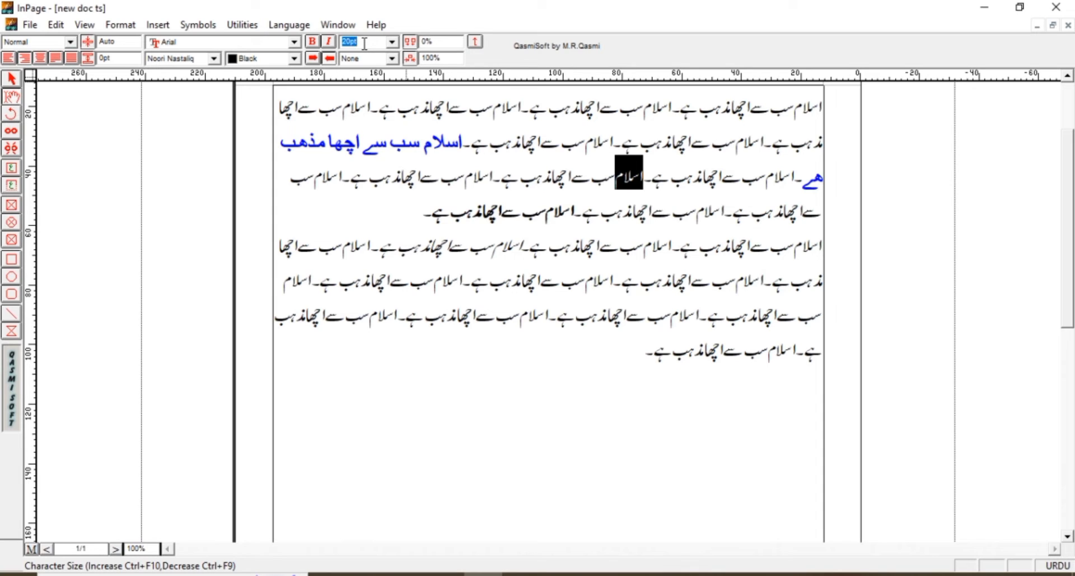
{"action": "type", "text": "25"}
{"action": "key", "text": "Return"}
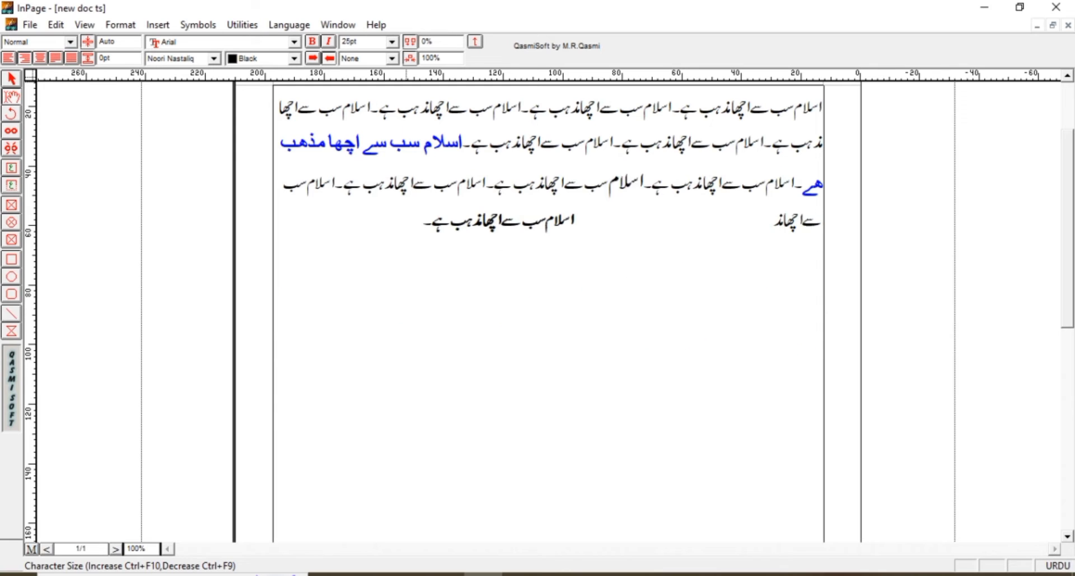
{"action": "left_click", "coordinate": [604, 186]}
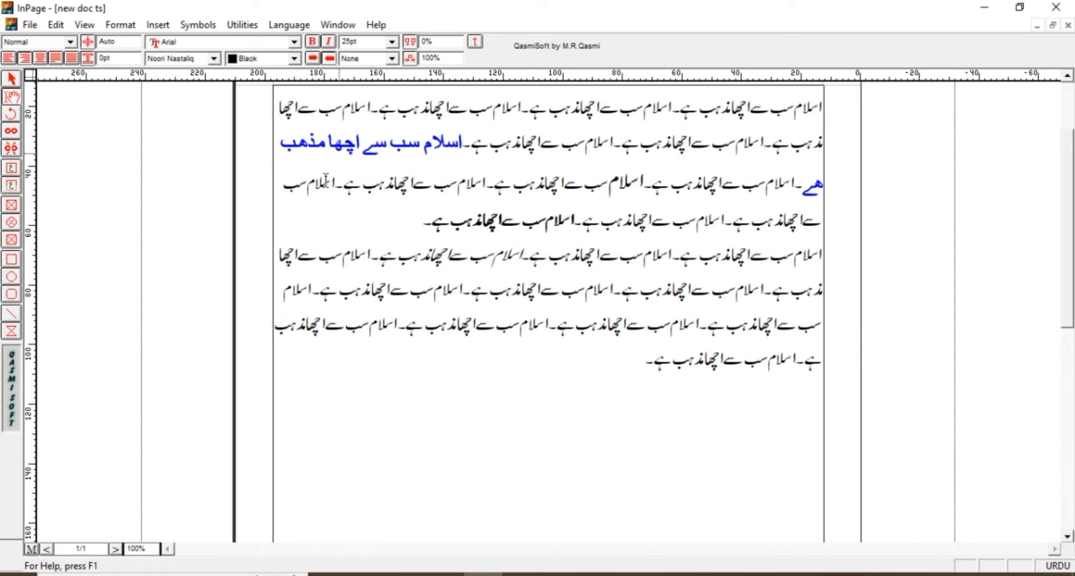
- Apply a Single underline to the last full sentence on the first paragraph's third line
{"action": "mouse_move", "coordinate": [340, 185]}
{"action": "left_mouse_down"}
{"action": "mouse_move", "coordinate": [485, 182]}
{"action": "mouse_move", "coordinate": [337, 186]}
{"action": "left_mouse_up"}
{"action": "left_click", "coordinate": [489, 182]}
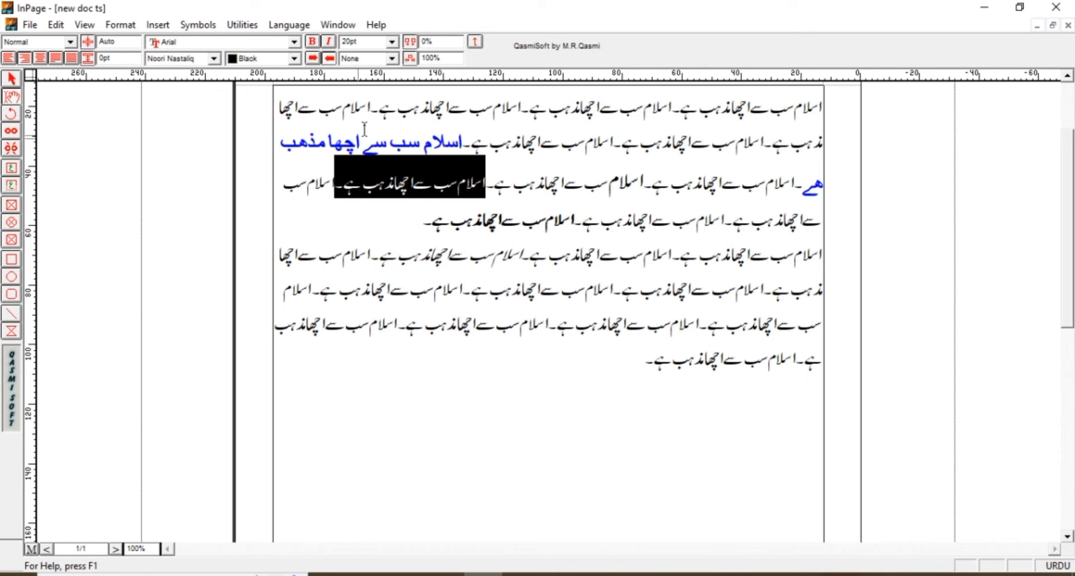
{"action": "left_click", "coordinate": [393, 58]}
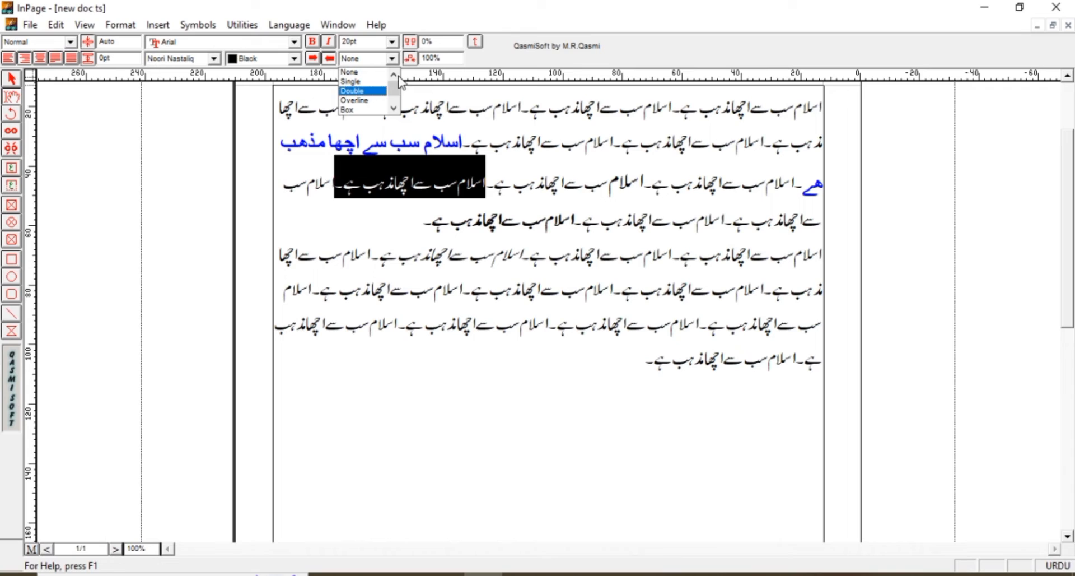
{"action": "left_click", "coordinate": [397, 94]}
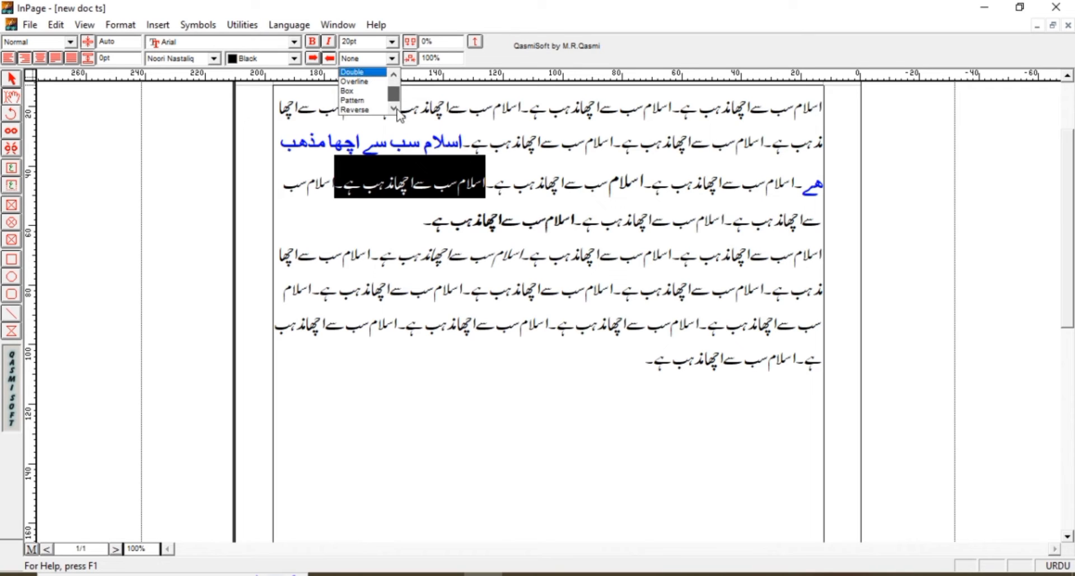
{"action": "left_click_drag", "start_coordinate": [398, 96], "coordinate": [397, 84]}
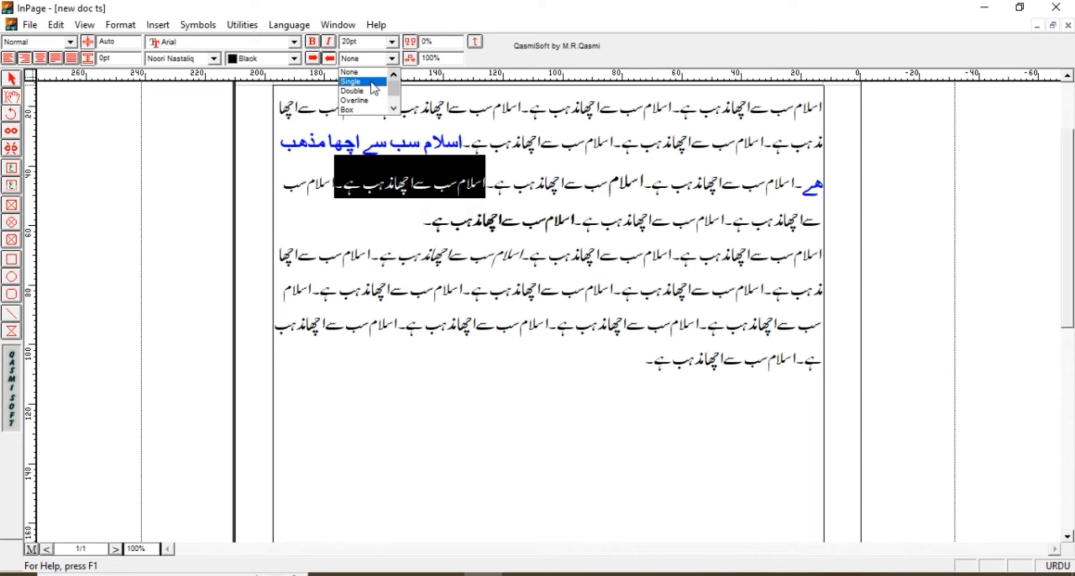
{"action": "left_click", "coordinate": [372, 83]}
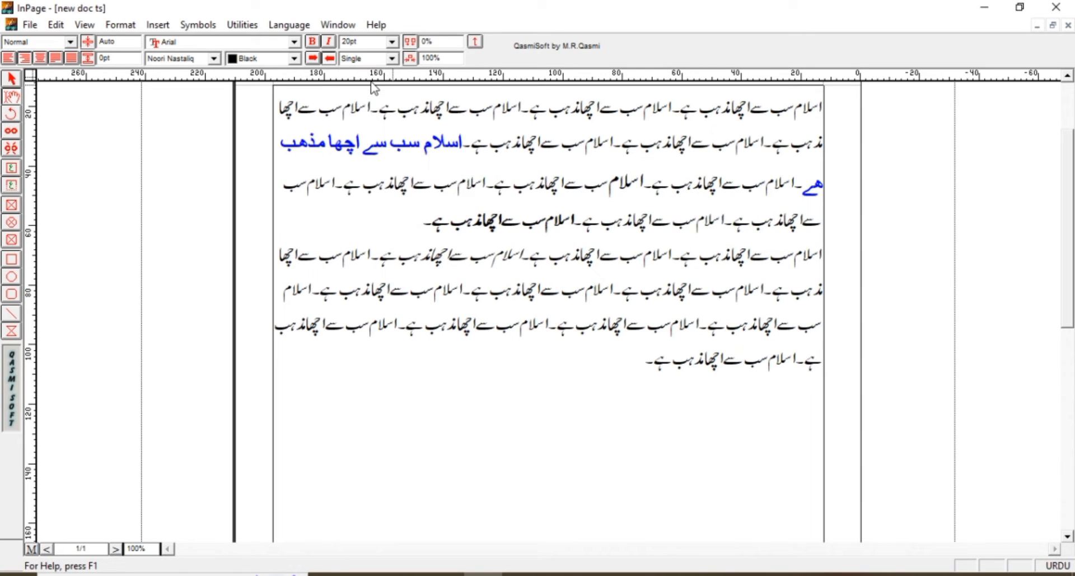
{"action": "left_click", "coordinate": [381, 206]}
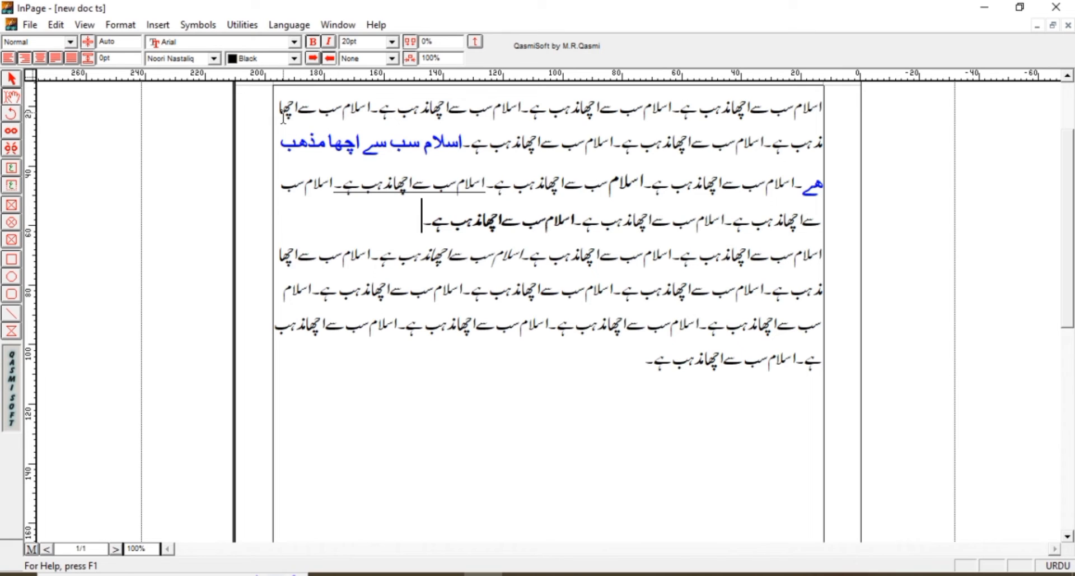
- Set the line leading of the first paragraph to 20 pt
{"action": "left_click_drag", "start_coordinate": [279, 109], "coordinate": [418, 212]}
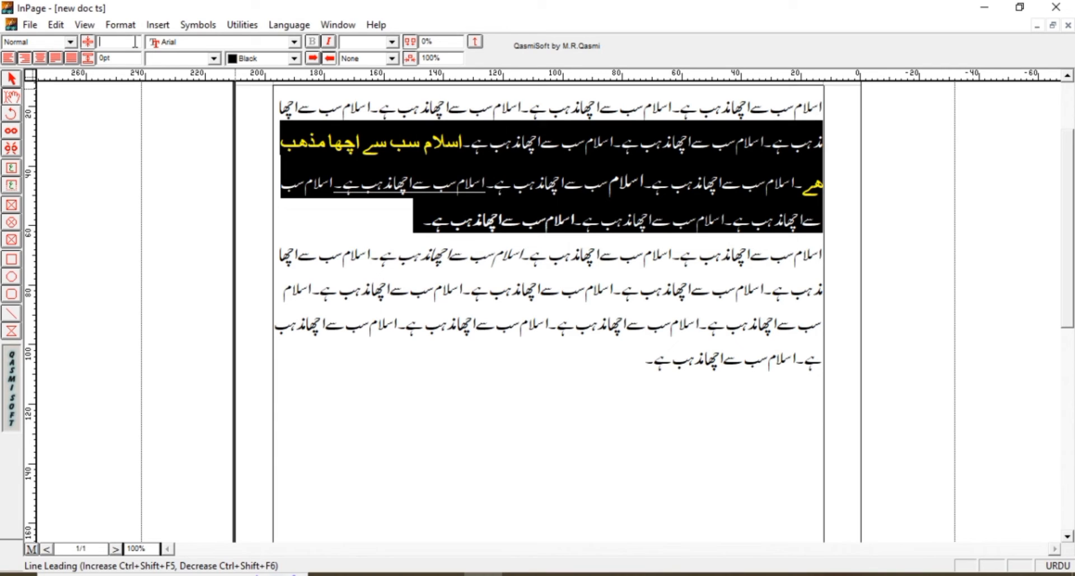
{"action": "type", "text": "20"}
{"action": "key", "text": "Escape"}
{"action": "key", "text": "Return"}
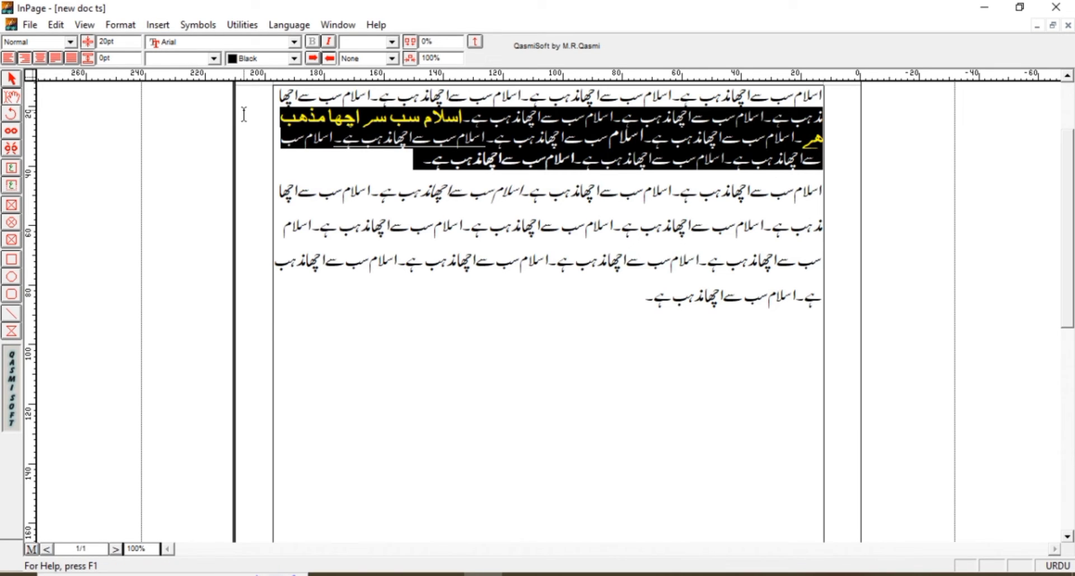
{"action": "left_click", "coordinate": [419, 171]}
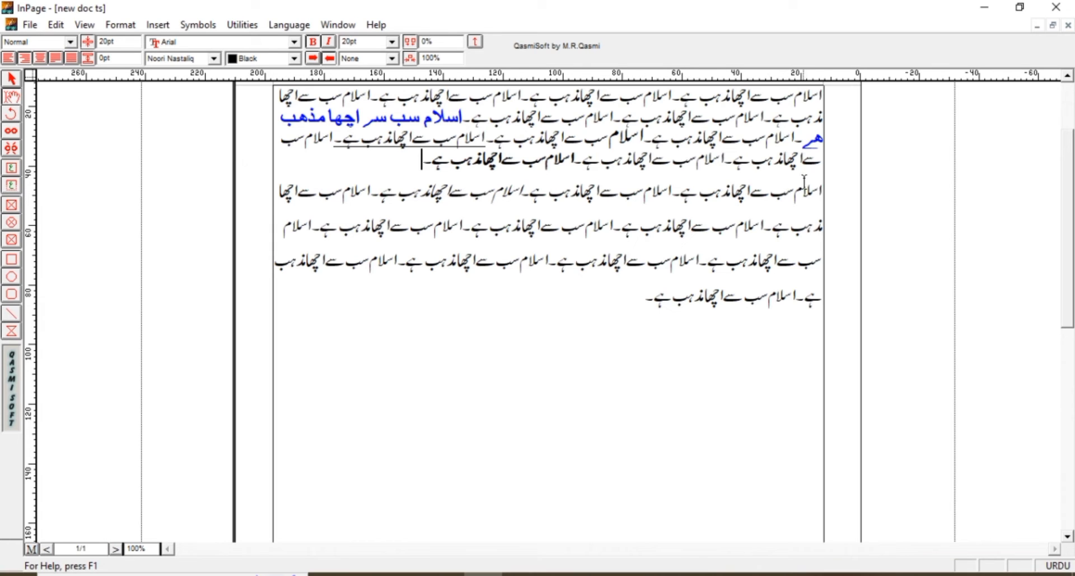
- Set the inter-line spacing of the whole second paragraph to 20 pt
{"action": "left_click_drag", "start_coordinate": [820, 185], "coordinate": [631, 313]}
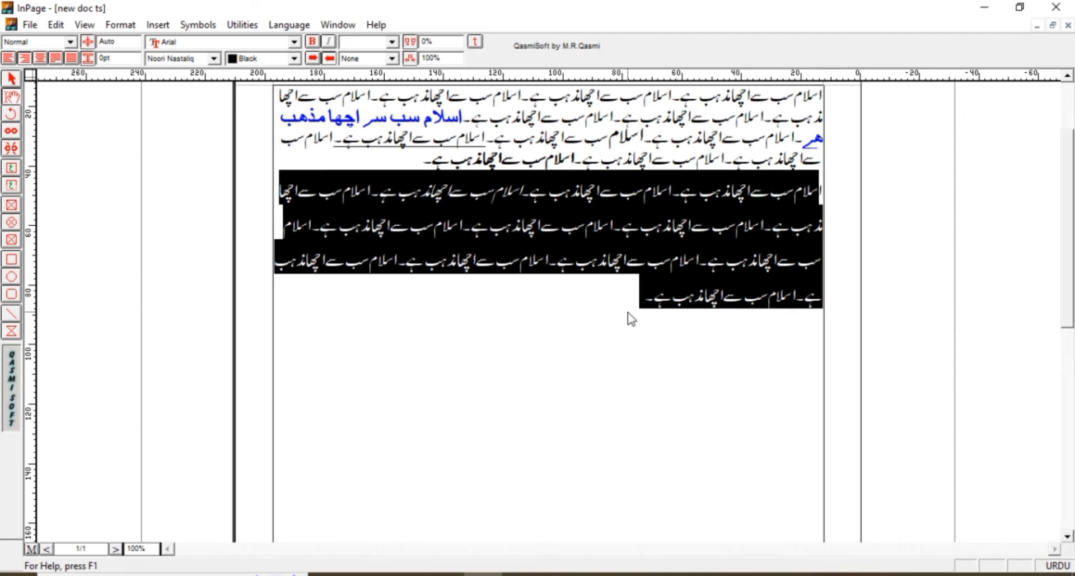
{"action": "left_click", "coordinate": [630, 316]}
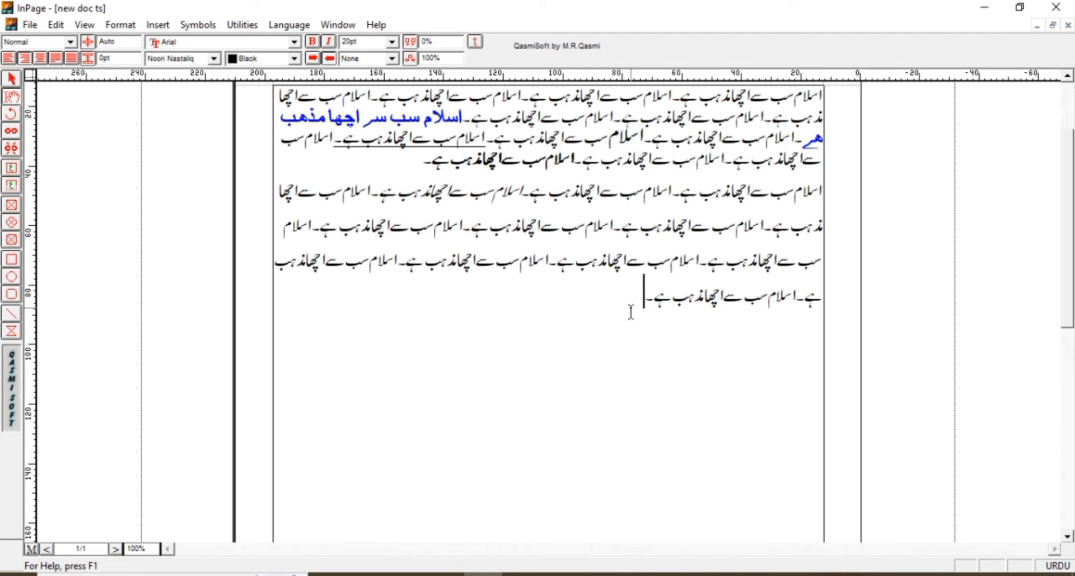
{"action": "left_click_drag", "start_coordinate": [633, 307], "coordinate": [807, 234]}
{"action": "left_click_drag", "start_coordinate": [847, 317], "coordinate": [821, 281]}
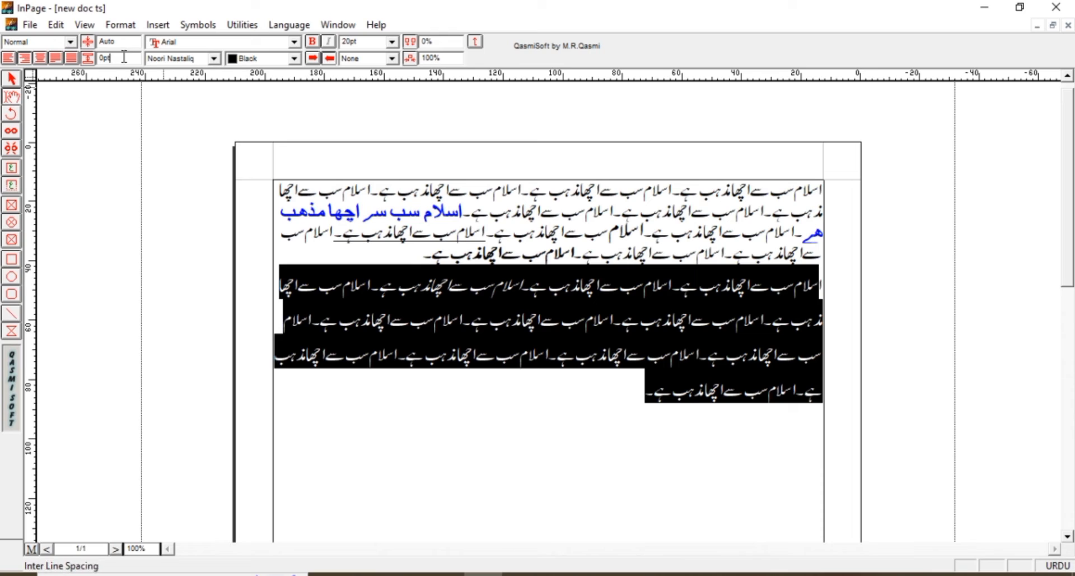
{"action": "key", "text": "BackSpace"}
{"action": "key", "text": "BackSpace"}
{"action": "type", "text": "2"}
{"action": "key", "text": "Return"}
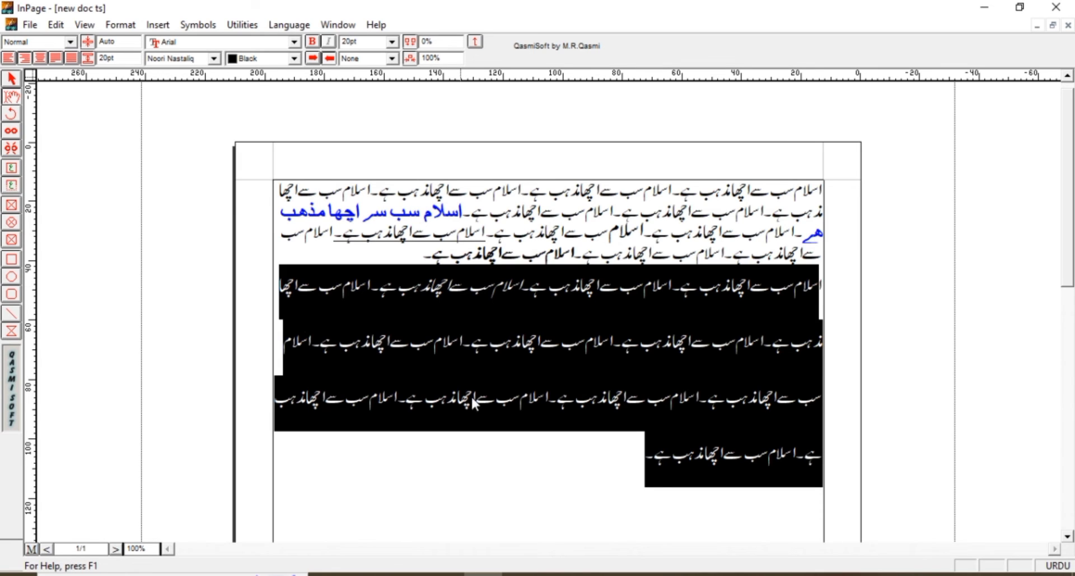
{"action": "left_click", "coordinate": [485, 437]}
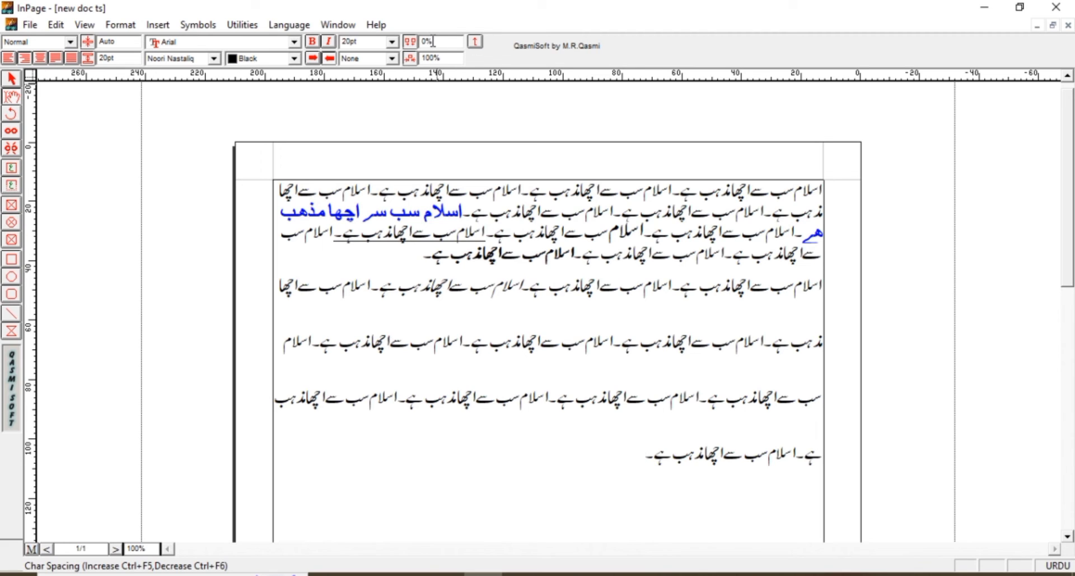
{"action": "left_click", "coordinate": [433, 41]}
{"action": "key", "text": "BackSpace"}
{"action": "key", "text": "BackSpace"}
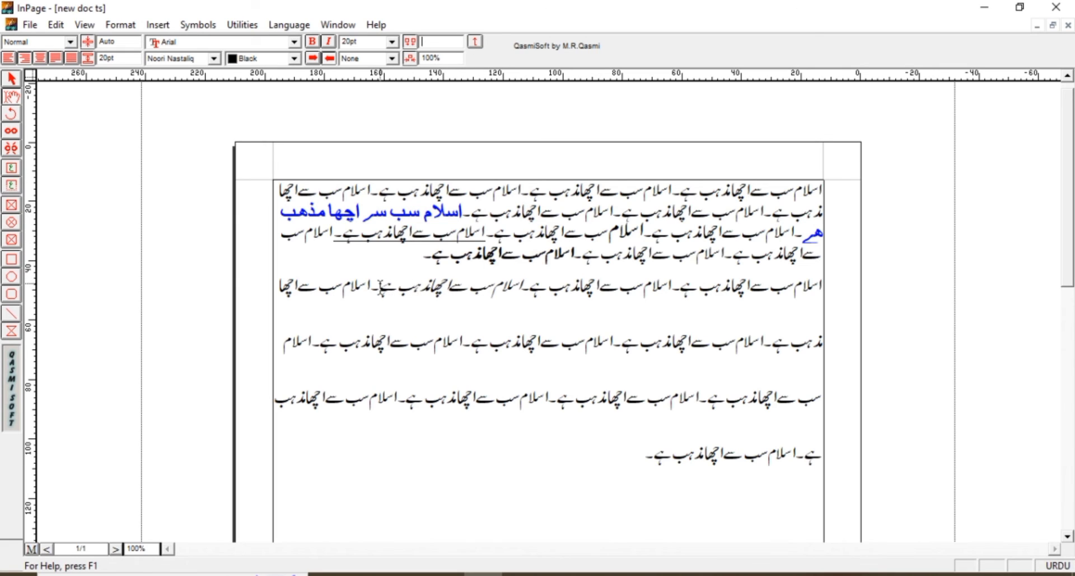
- Set the character spacing of the second sentence on the second paragraph's first line to 20%
{"action": "left_click_drag", "start_coordinate": [379, 286], "coordinate": [528, 286]}
{"action": "left_click", "coordinate": [529, 283]}
{"action": "left_click_drag", "start_coordinate": [530, 288], "coordinate": [686, 309]}
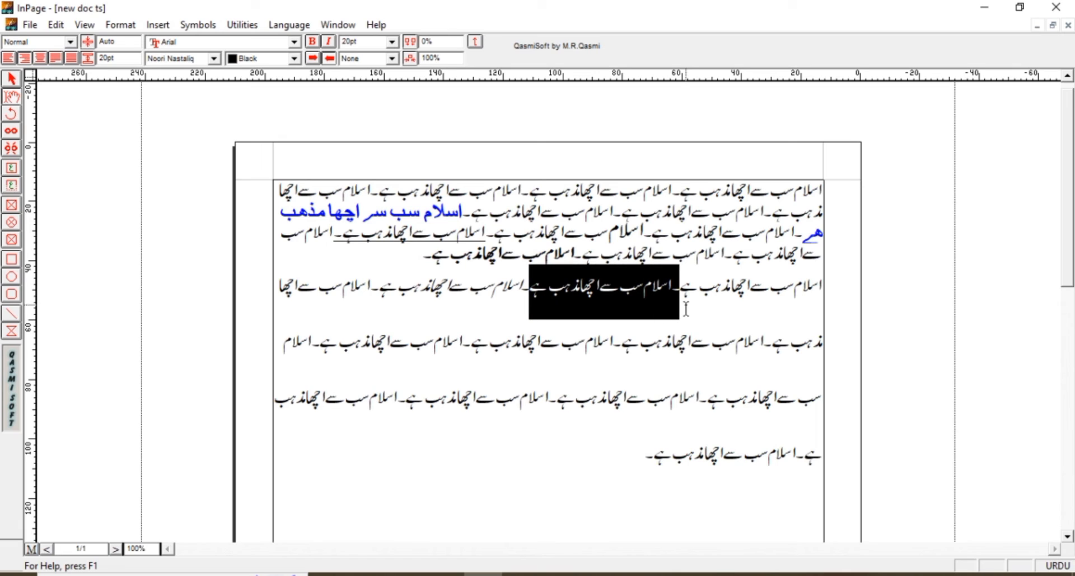
{"action": "left_click", "coordinate": [686, 309]}
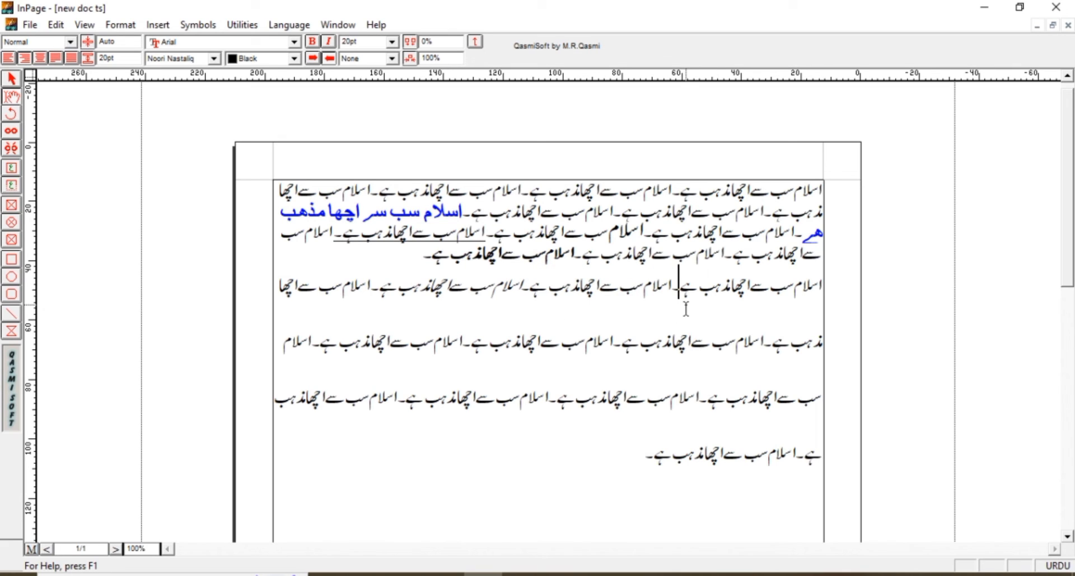
{"action": "mouse_move", "coordinate": [675, 287]}
{"action": "left_mouse_down"}
{"action": "mouse_move", "coordinate": [530, 289]}
{"action": "mouse_move", "coordinate": [715, 284]}
{"action": "mouse_move", "coordinate": [676, 292]}
{"action": "left_mouse_up"}
{"action": "left_click", "coordinate": [528, 286]}
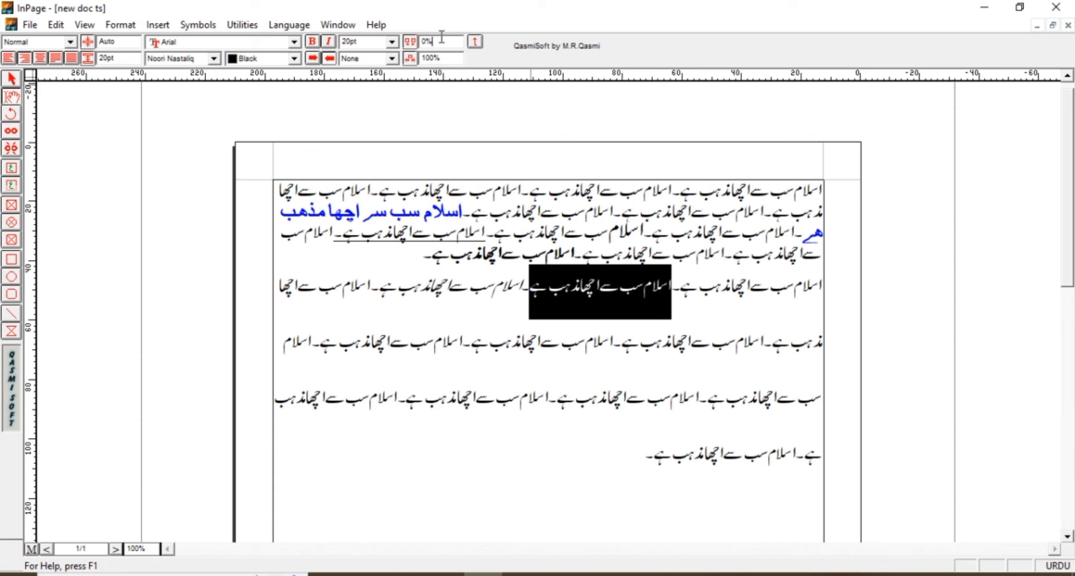
{"action": "key", "text": "BackSpace"}
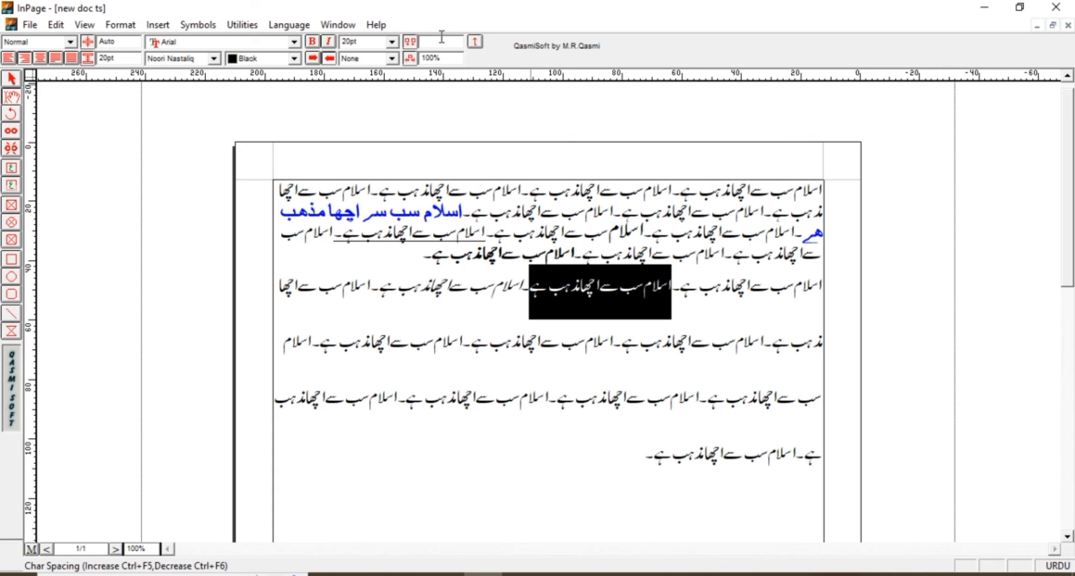
{"action": "type", "text": "20"}
{"action": "key", "text": "Return"}
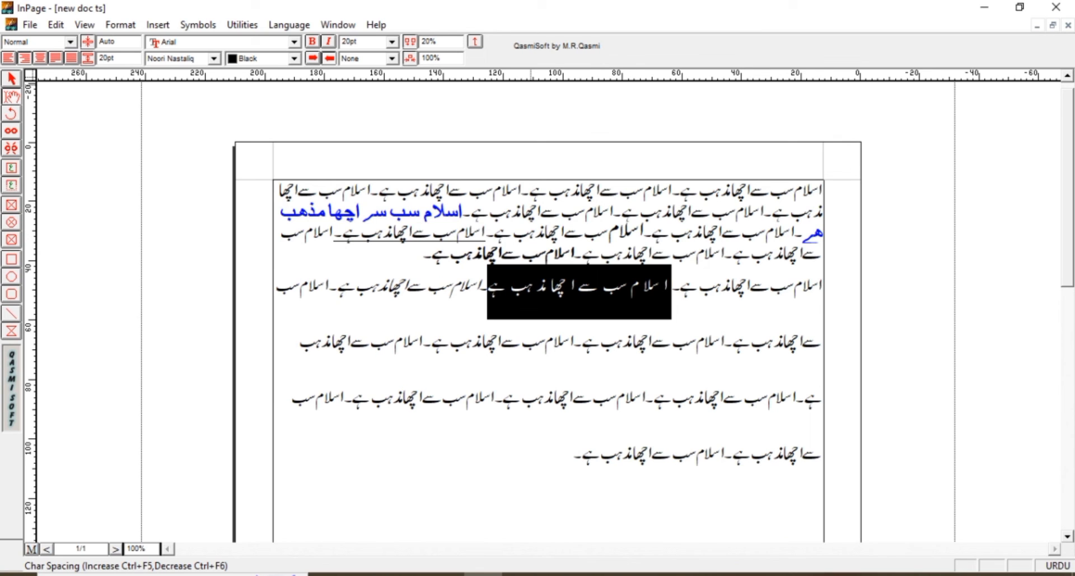
{"action": "left_click", "coordinate": [627, 287]}
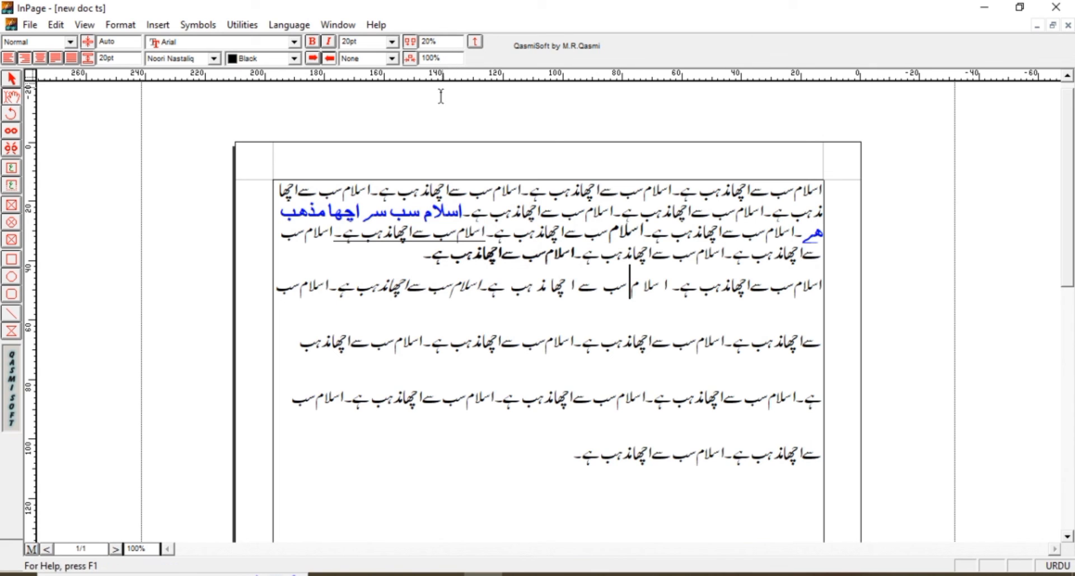
- Set the character scaling of all the text in the document to 50%
{"action": "left_click", "coordinate": [450, 60]}
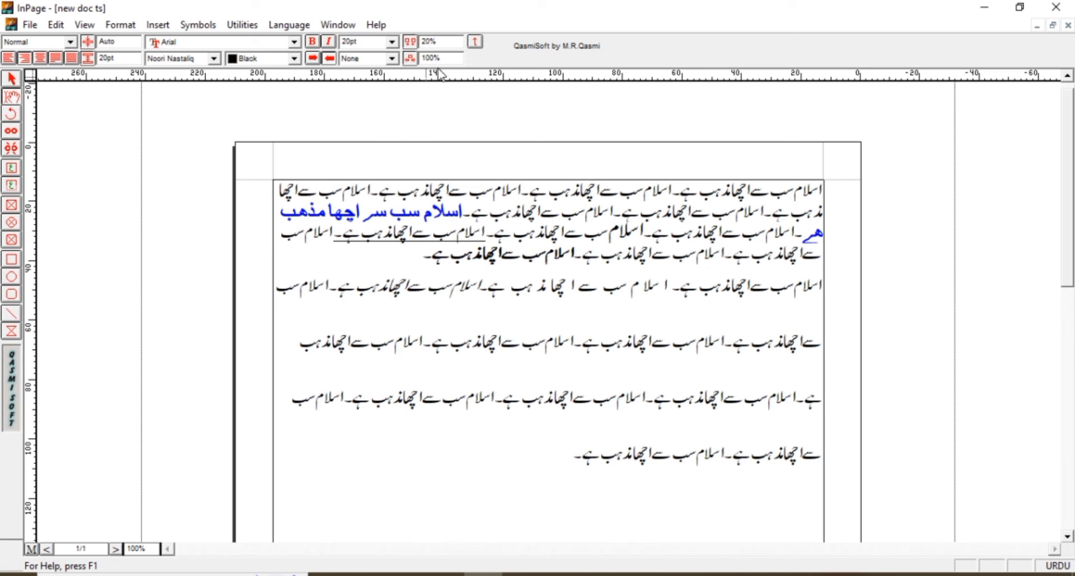
{"action": "left_click", "coordinate": [360, 380]}
{"action": "key", "text": "ctrl+a"}
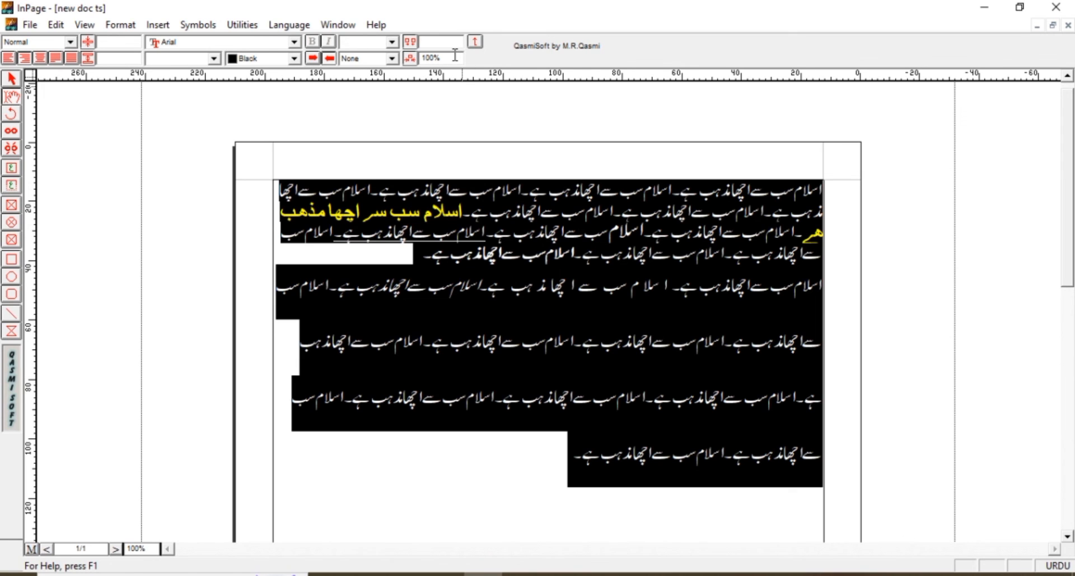
{"action": "key", "text": "BackSpace"}
{"action": "key", "text": "BackSpace"}
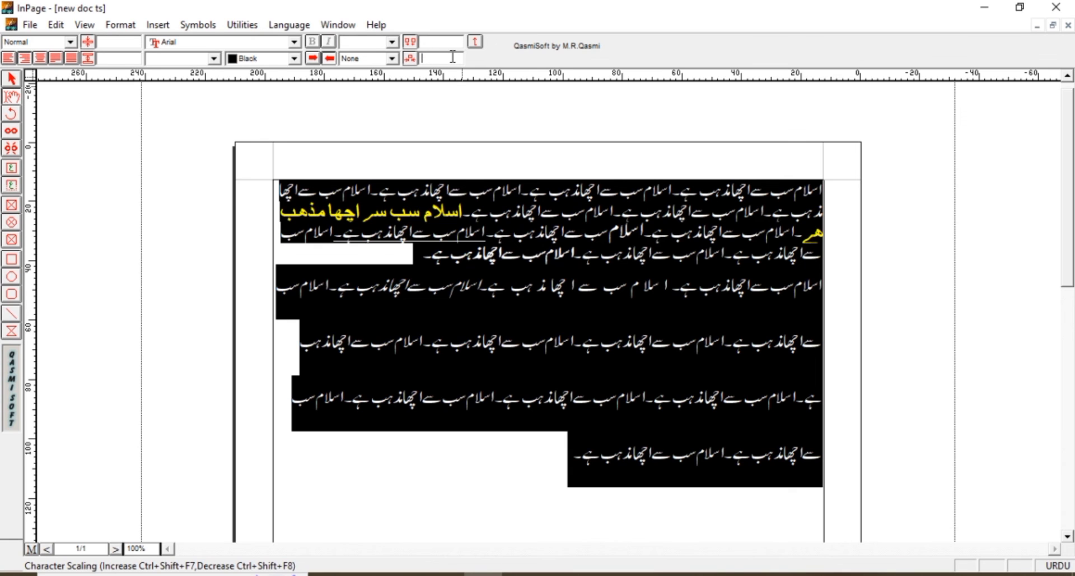
{"action": "type", "text": "50"}
{"action": "key", "text": "Return"}
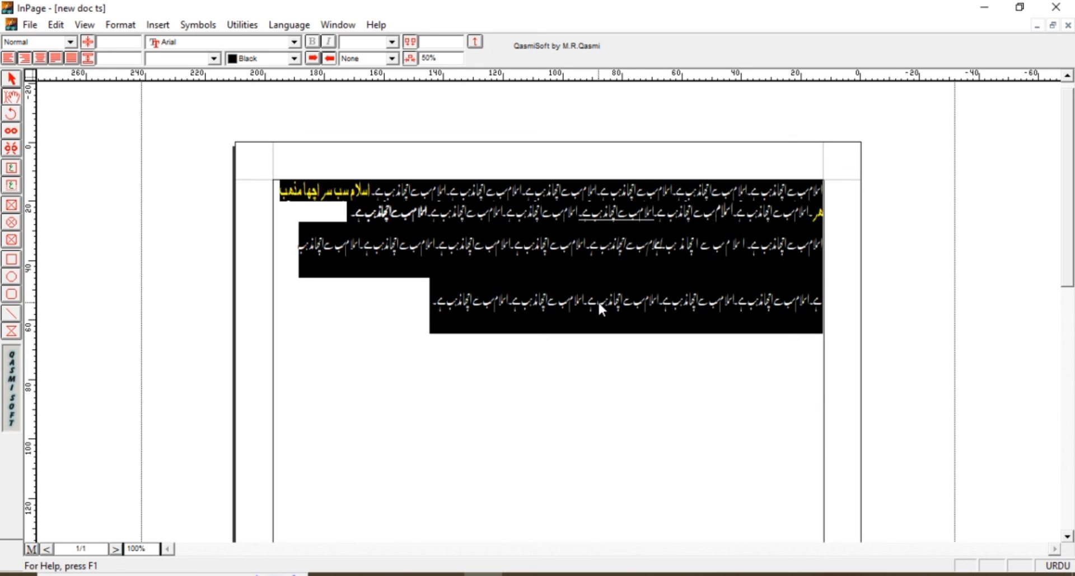
{"action": "left_click", "coordinate": [427, 319]}
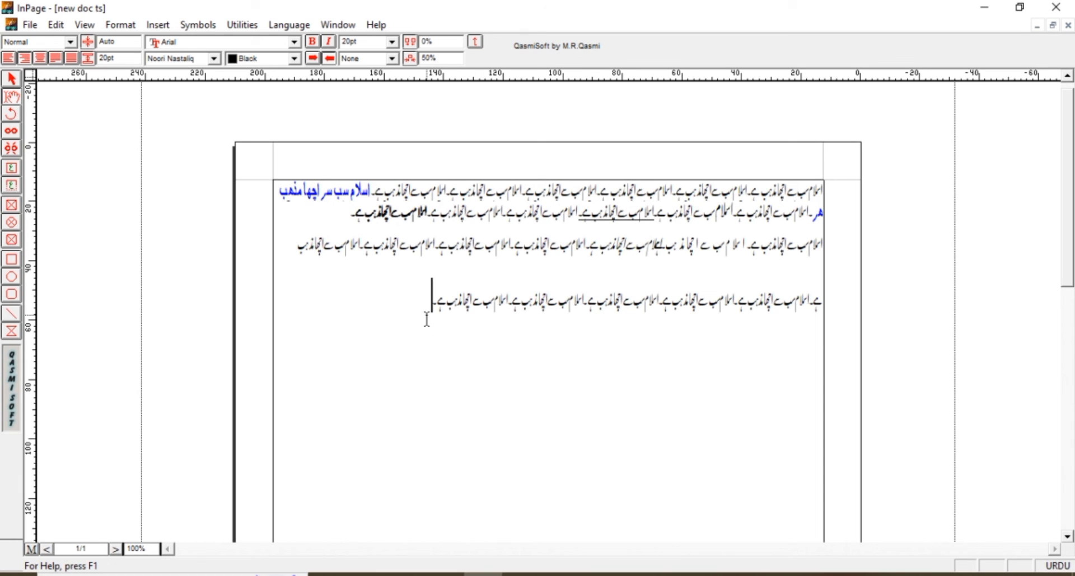
- Set the character scaling of the entire document text to 200%
{"action": "key", "text": "ctrl+a"}
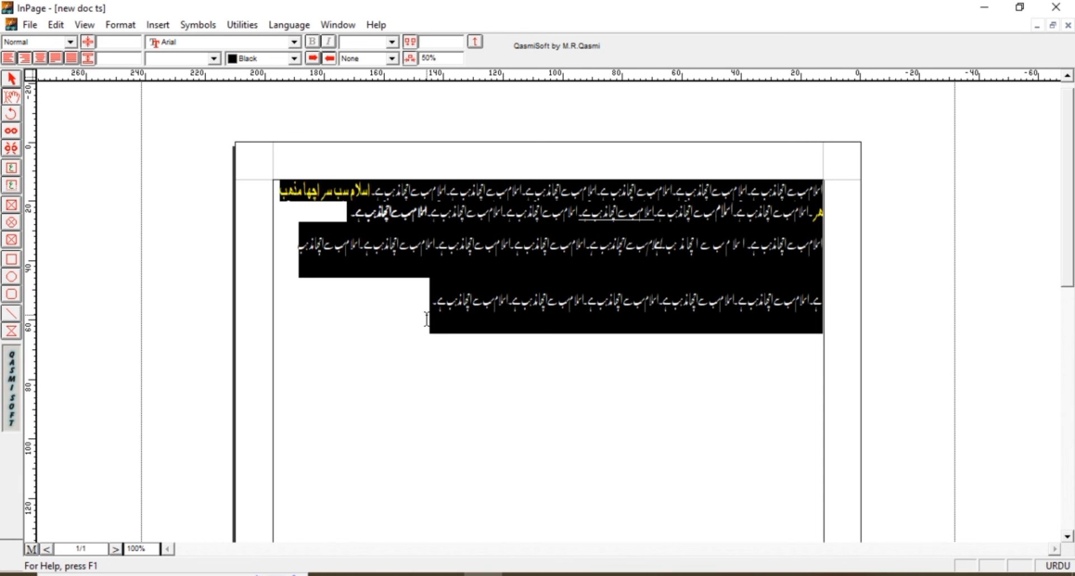
{"action": "left_click", "coordinate": [455, 59]}
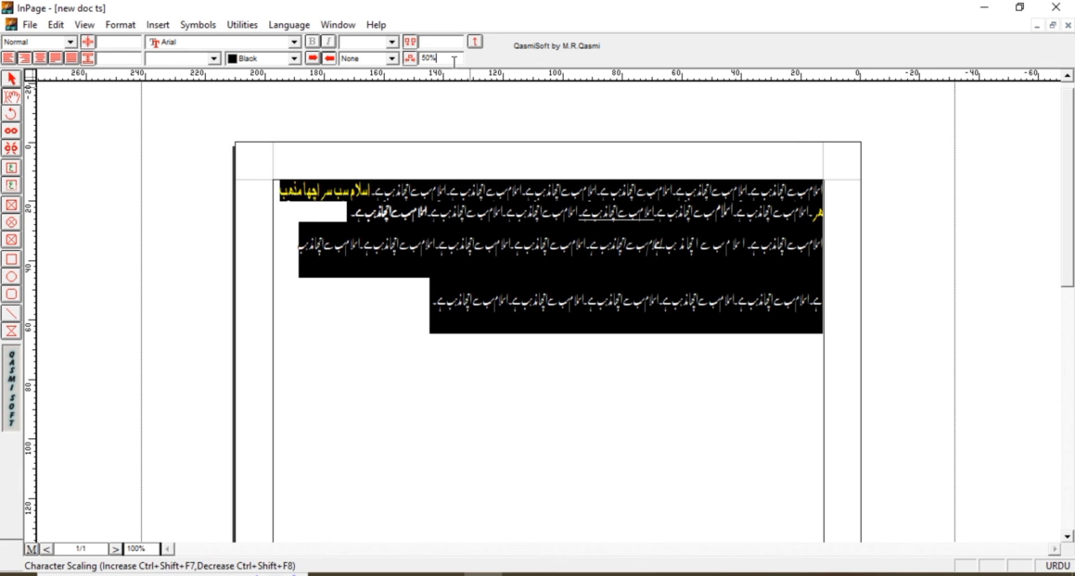
{"action": "key", "text": "BackSpace"}
{"action": "key", "text": "BackSpace"}
{"action": "key", "text": "Return"}
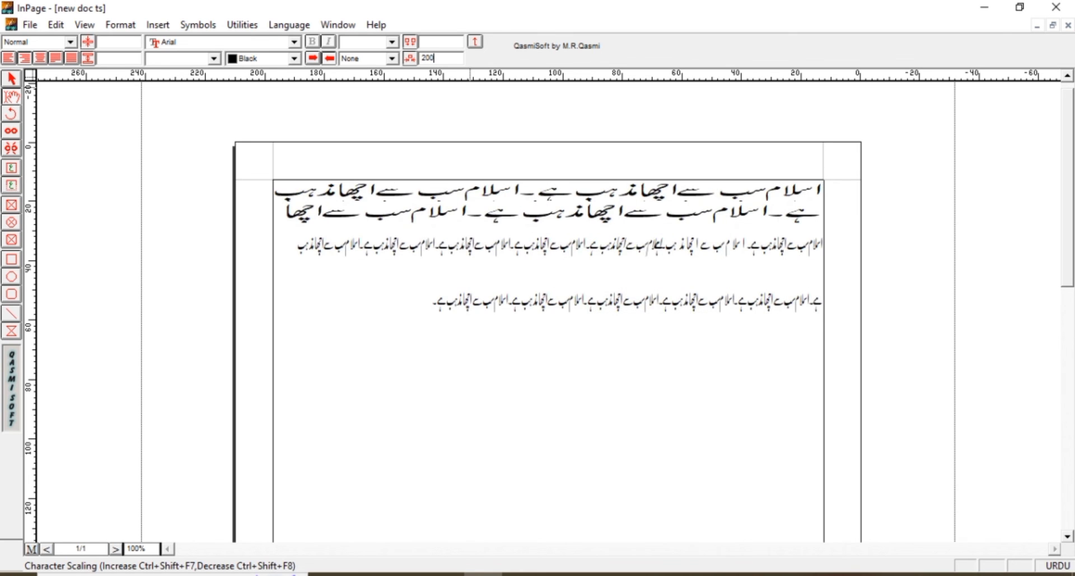
{"action": "key", "text": "ctrl+a"}
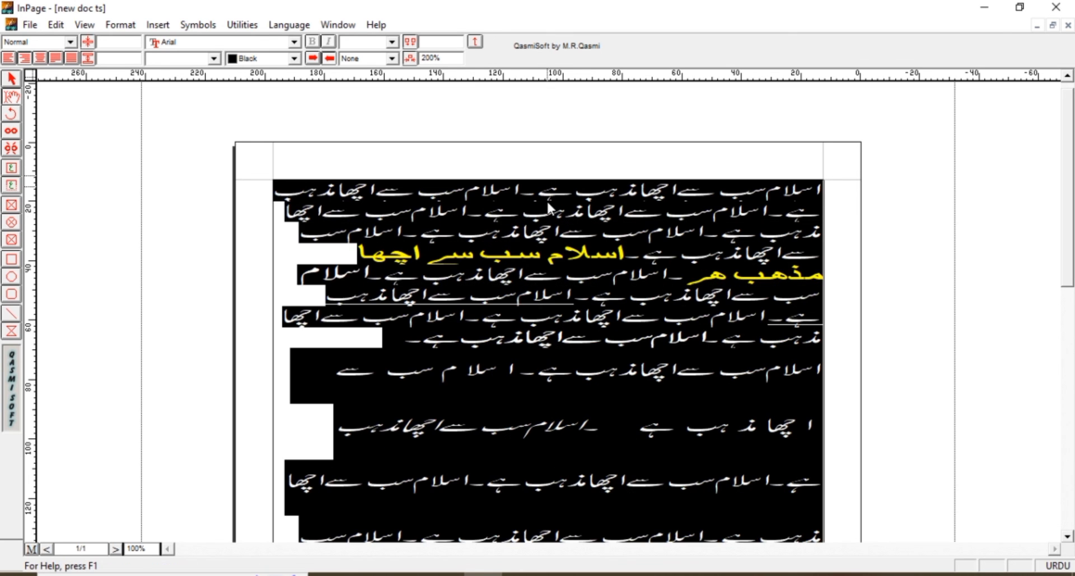